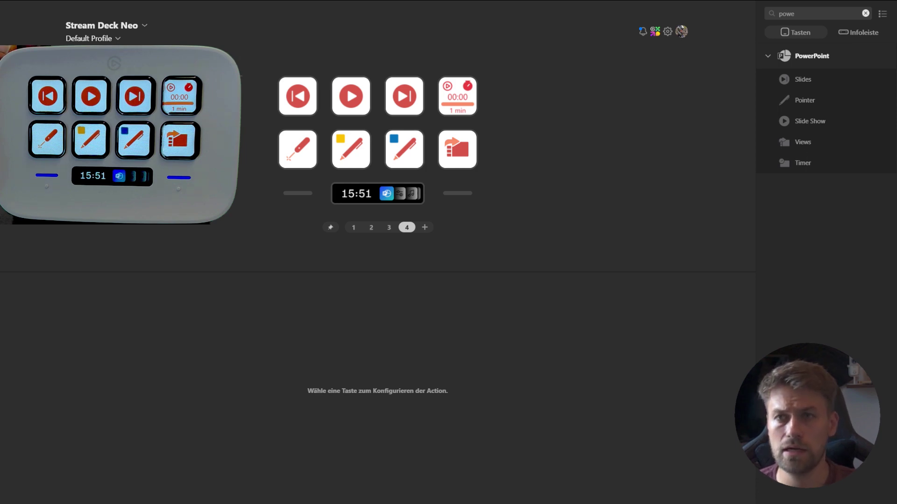
Step: Select the first Neo key to reveal its PowerPoint Slides action set to Previous Slide
left_click(307, 93)
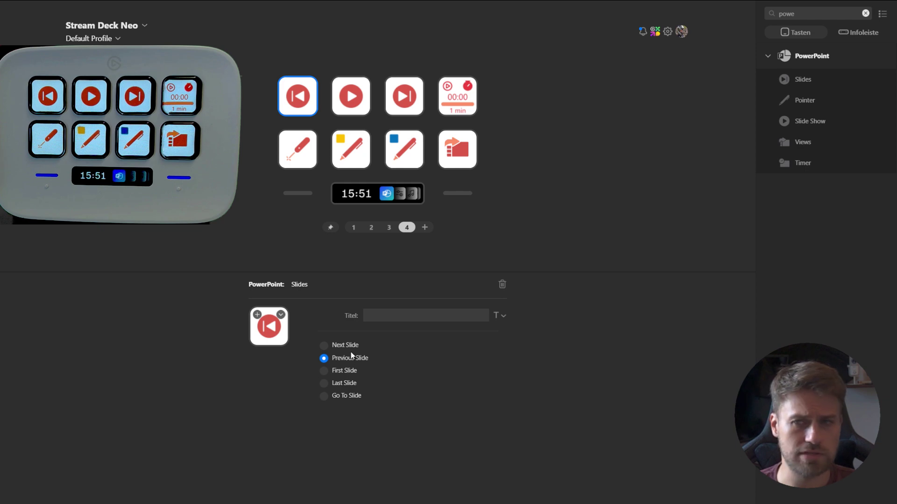
left_click(324, 396)
type("4")
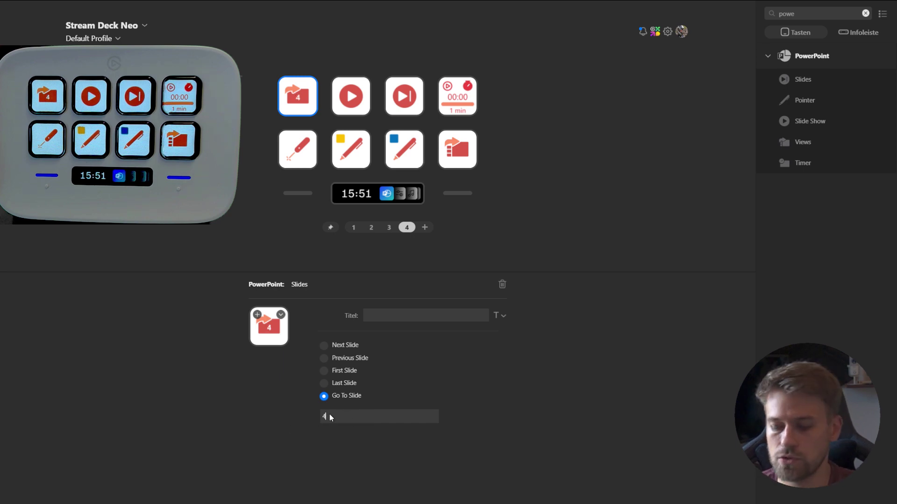
left_click(324, 358)
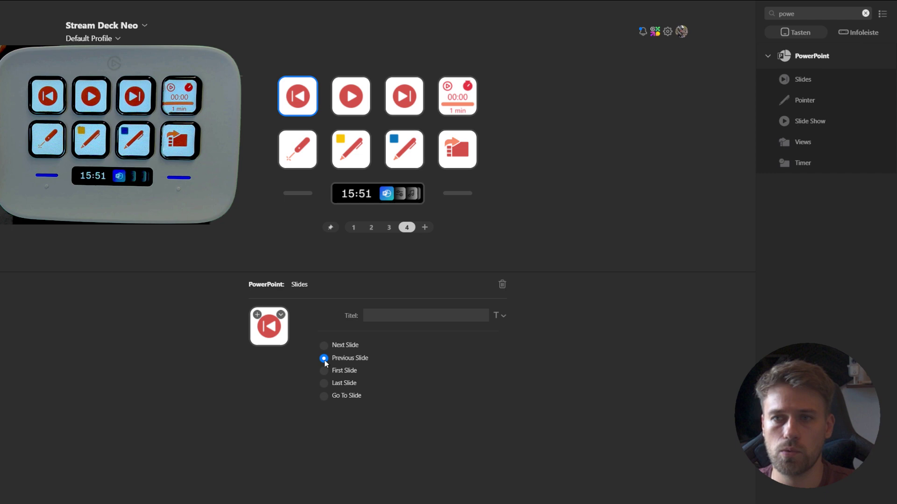
Step: Try the Play key's 'current slide' and 'from file' options, then keep Start/Stop presentation
left_click(355, 113)
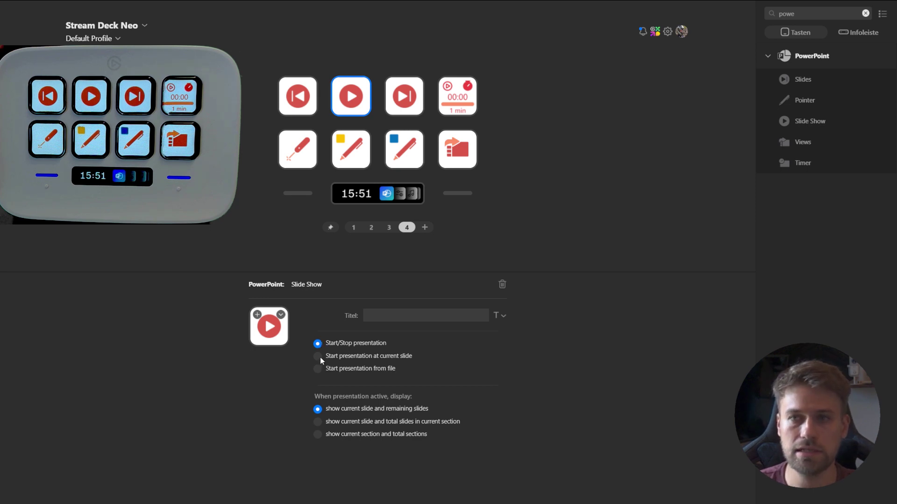
left_click(319, 357)
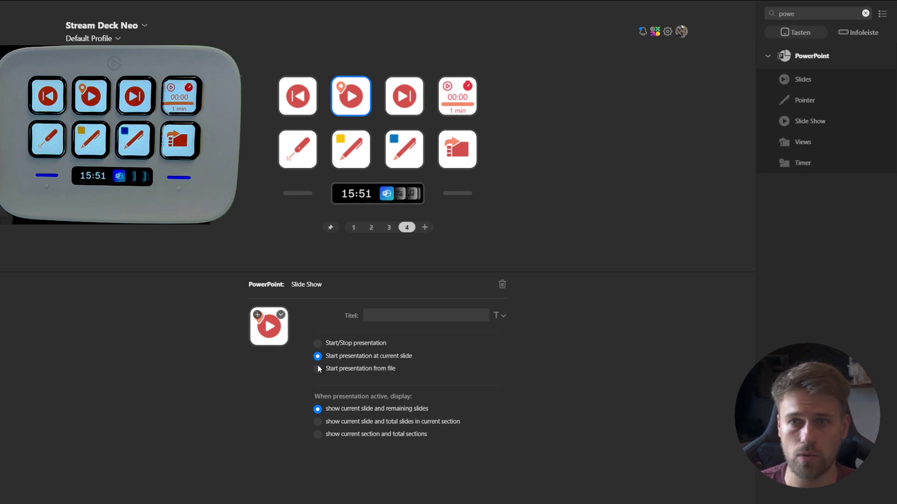
left_click(317, 369)
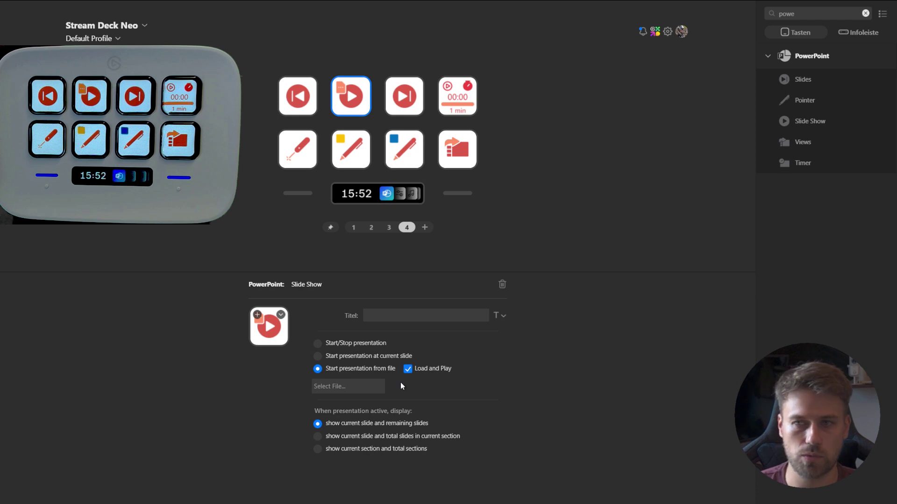
left_click(318, 344)
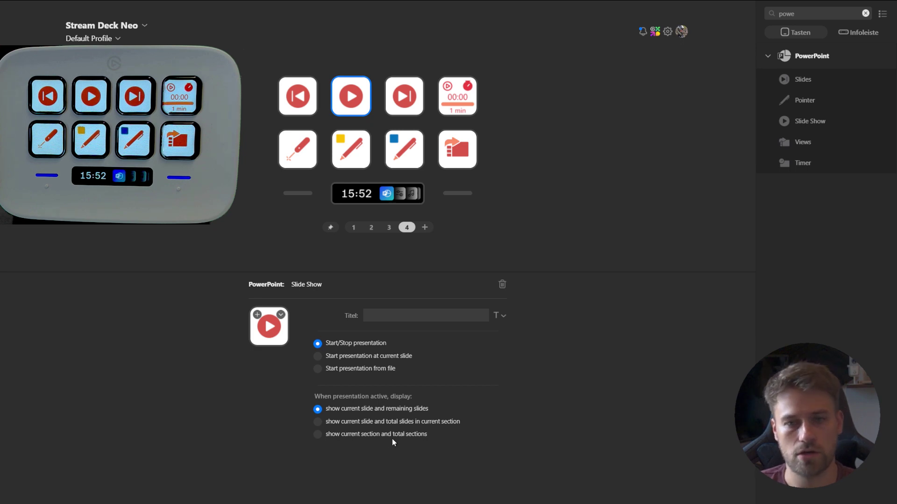
Step: Try the Timer key as a countdown timer, then keep it a stopwatch starting with the presentation
left_click(450, 103)
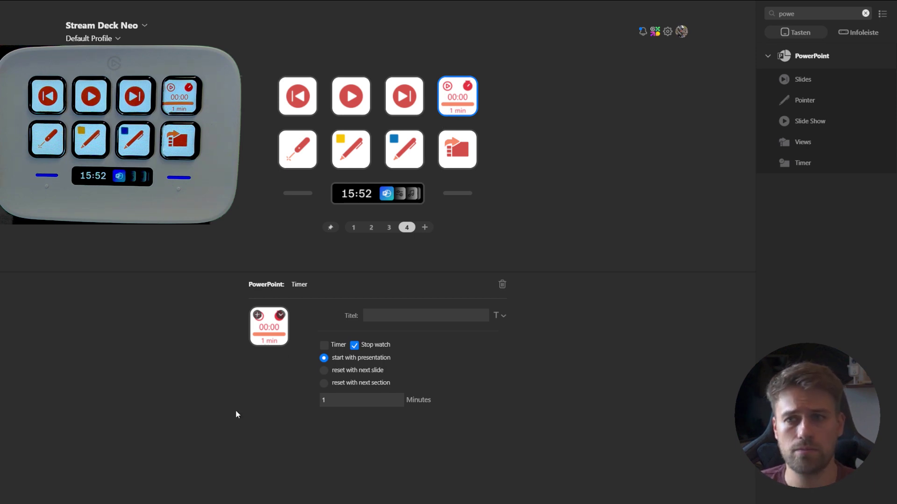
left_click(323, 345)
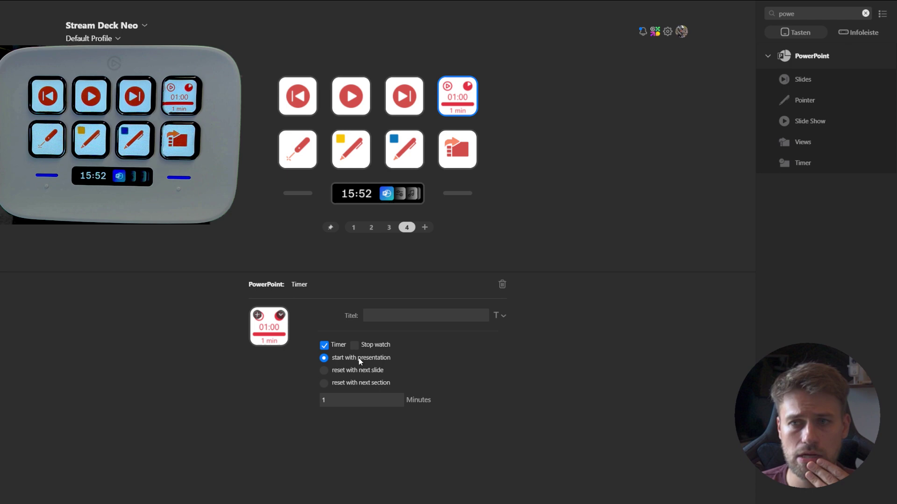
left_click(355, 345)
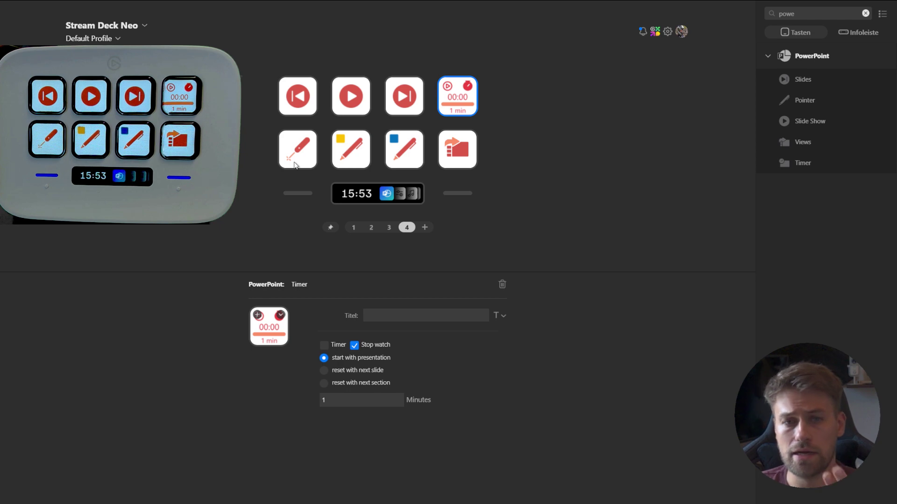
Step: Review the laser pen, yellow pen and Views keys, ending on the Normal-to-Referent Views action
left_click(295, 164)
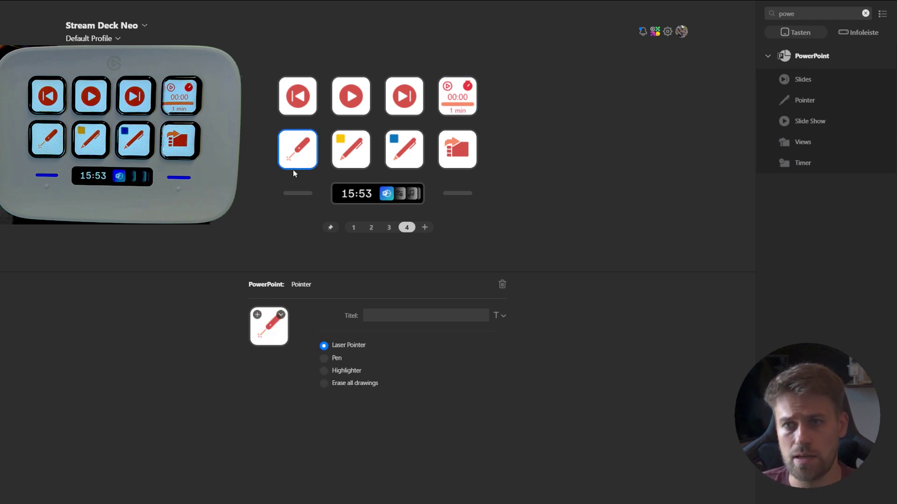
left_click(350, 148)
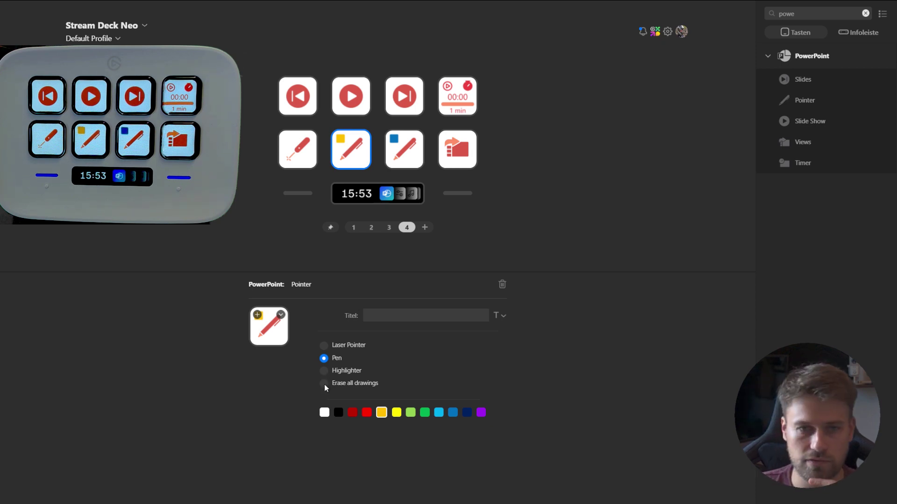
left_click(453, 150)
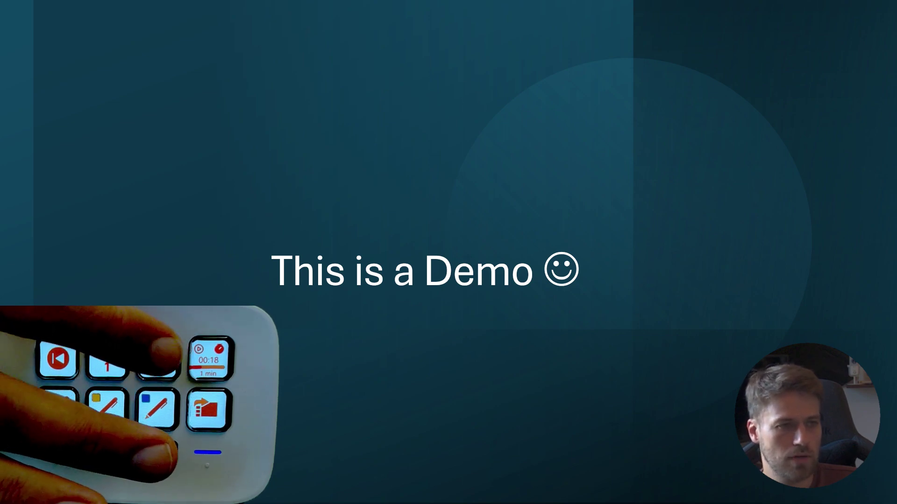
Step: Advance to 'I'm a new Page', show the laser pointer and mark under Page with the yellow pen
key("Right")
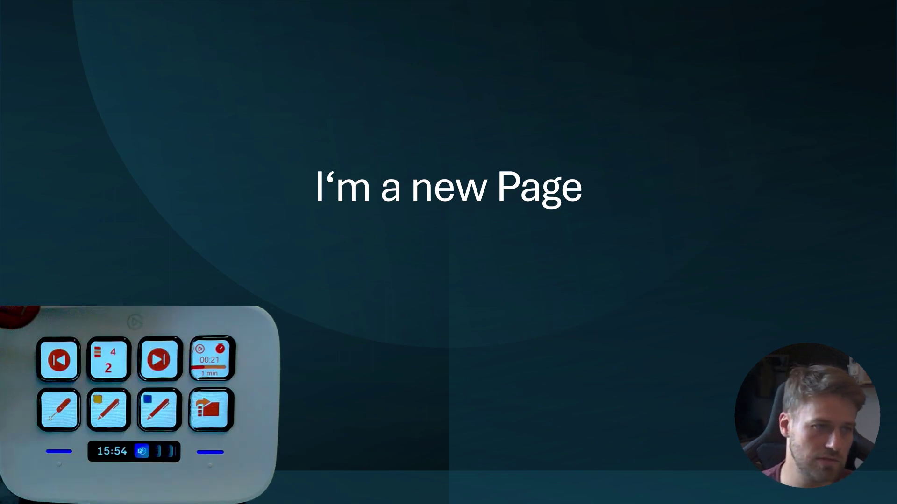
key("ctrl+l")
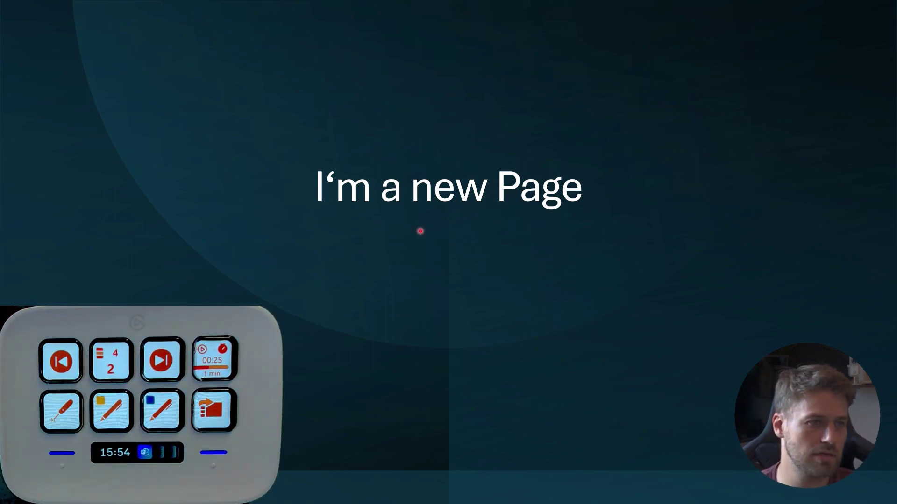
key("ctrl+i")
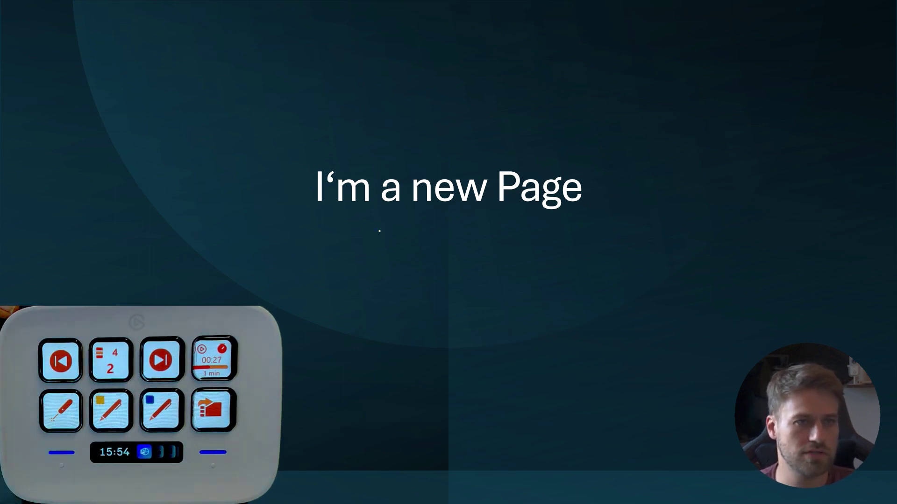